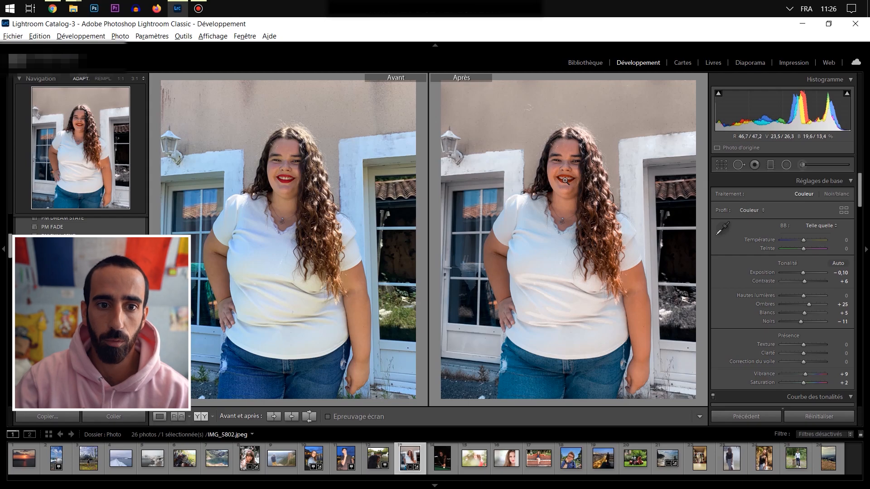
- Compare the original and edited versions of the seaside photo Snapchat-1970593437.jpg, including a close look at the woman's dark clothing
key(y)
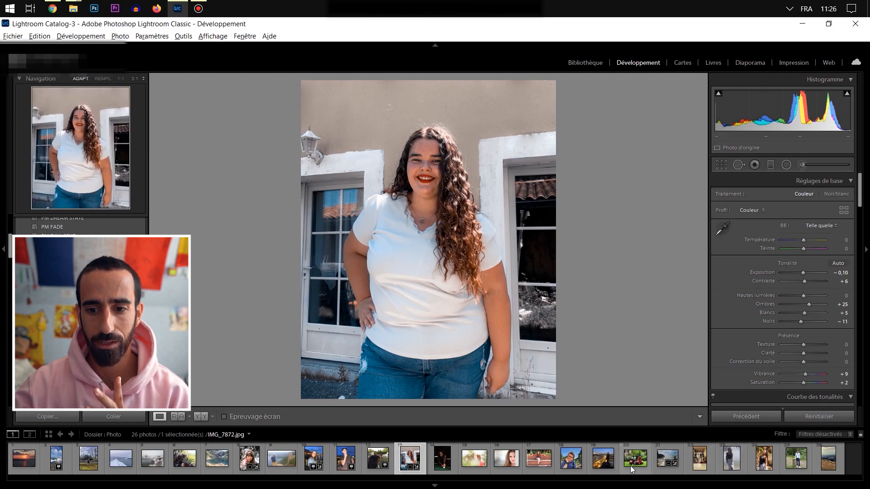
click(664, 459)
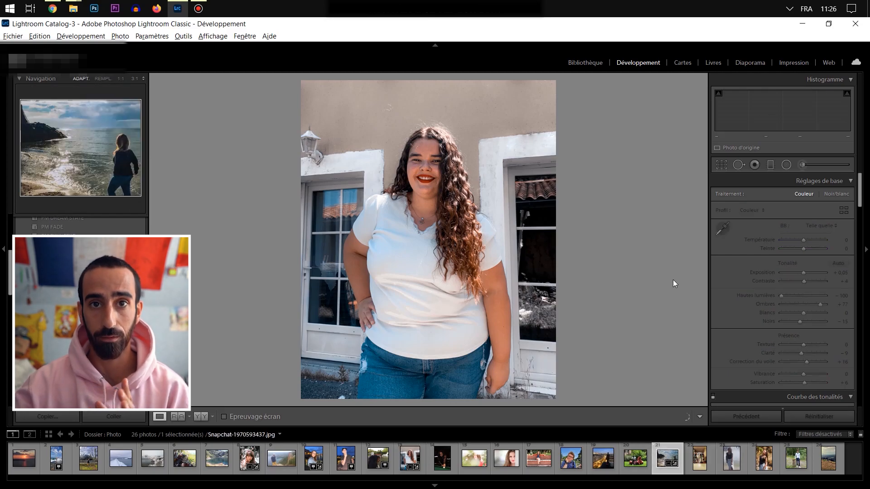
key(y)
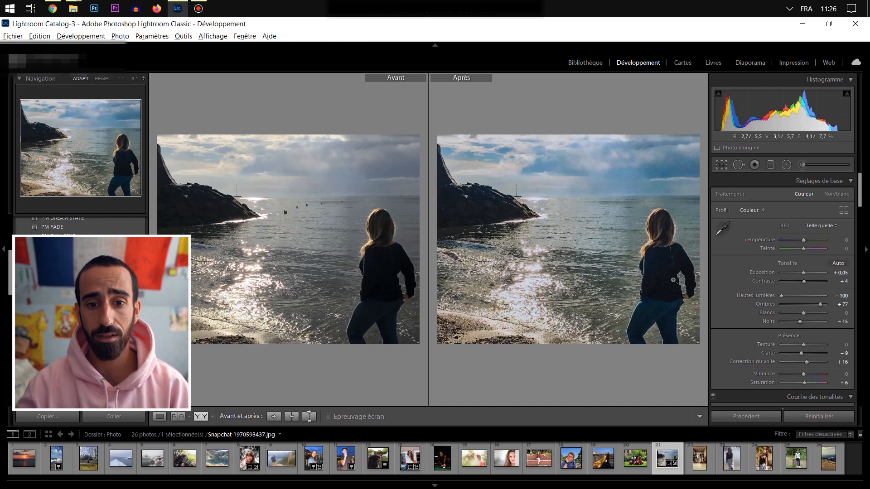
click(384, 276)
drag(384, 276, 322, 230)
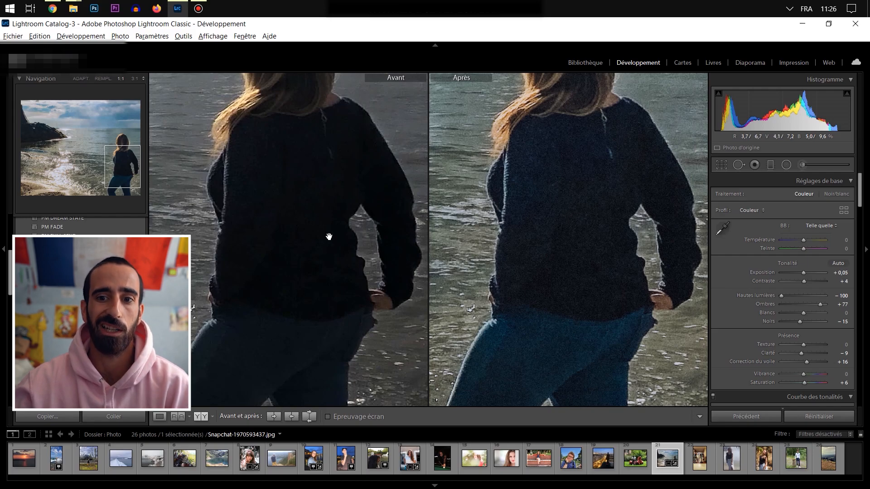
click(329, 237)
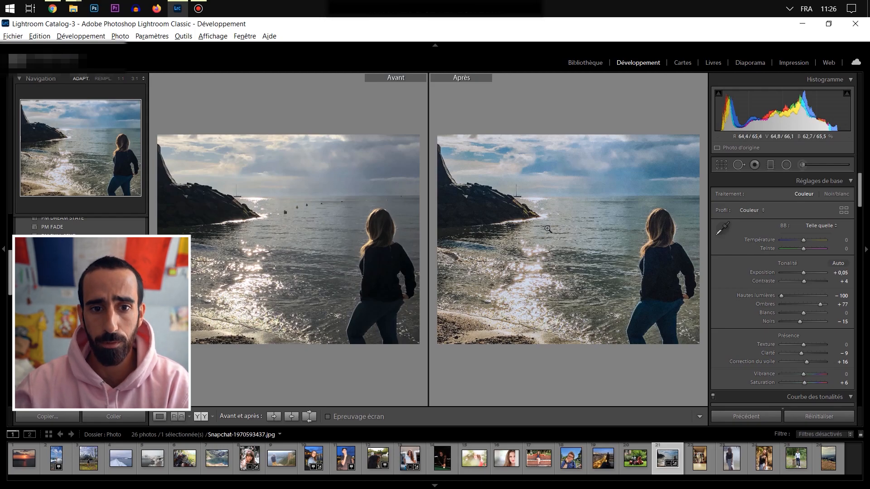
key(y)
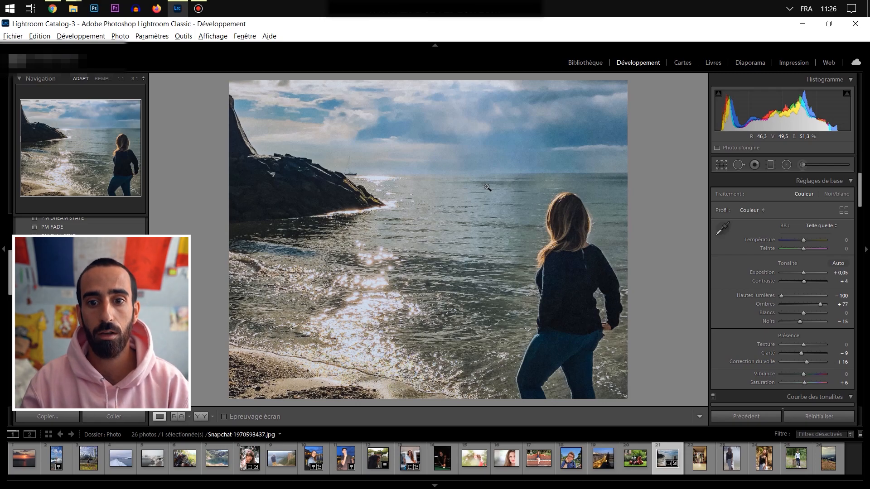
key(y)
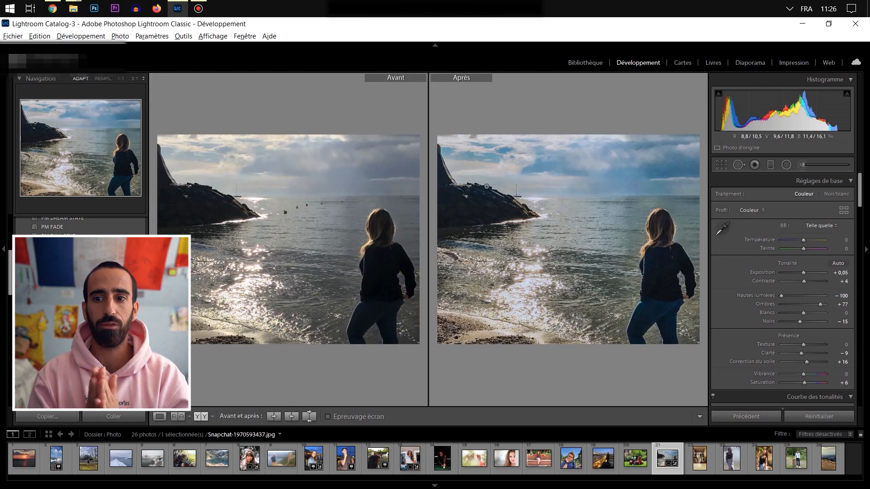
key(y)
- Open the portrait DSC02805.ARW, compare its original and edited versions, and reset all of its develop settings
click(249, 458)
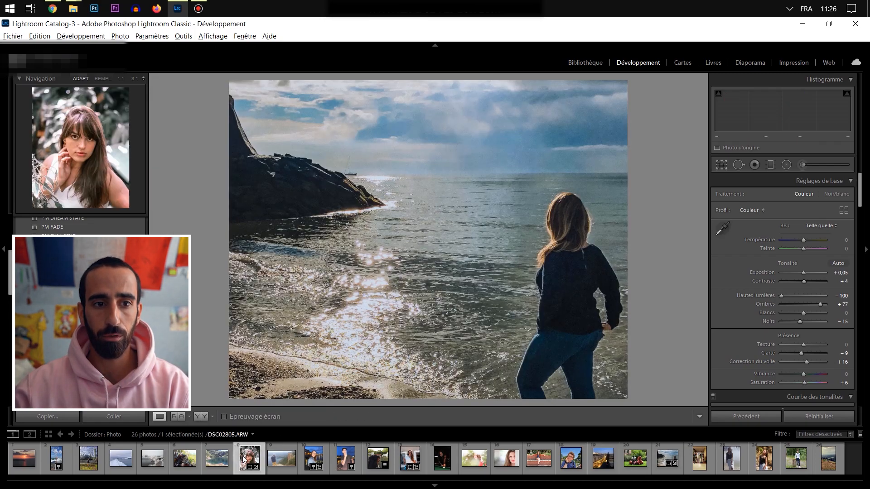
key(y)
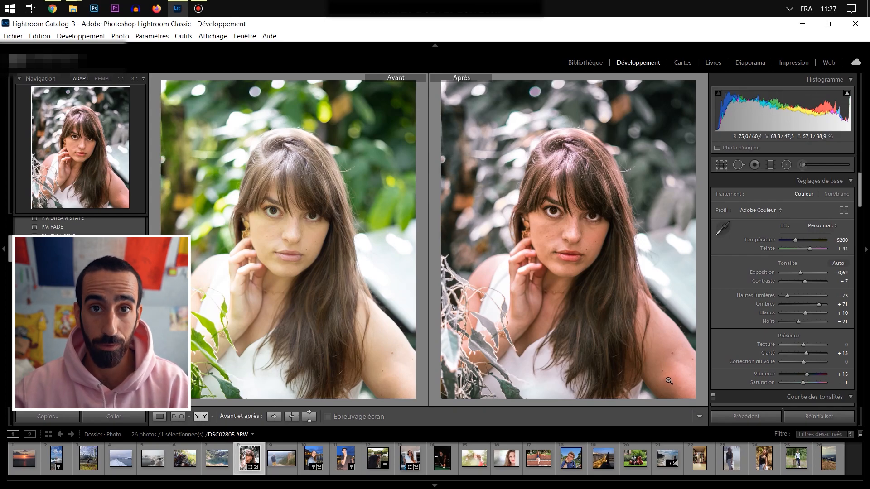
key(y)
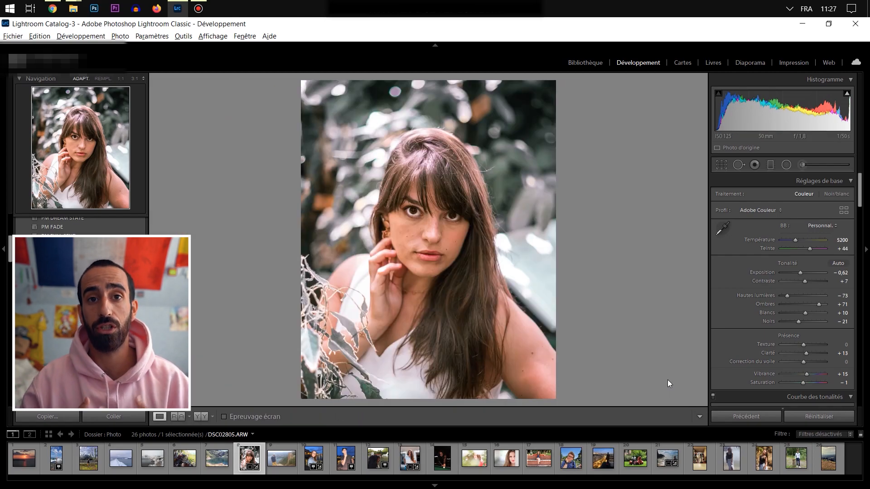
click(807, 417)
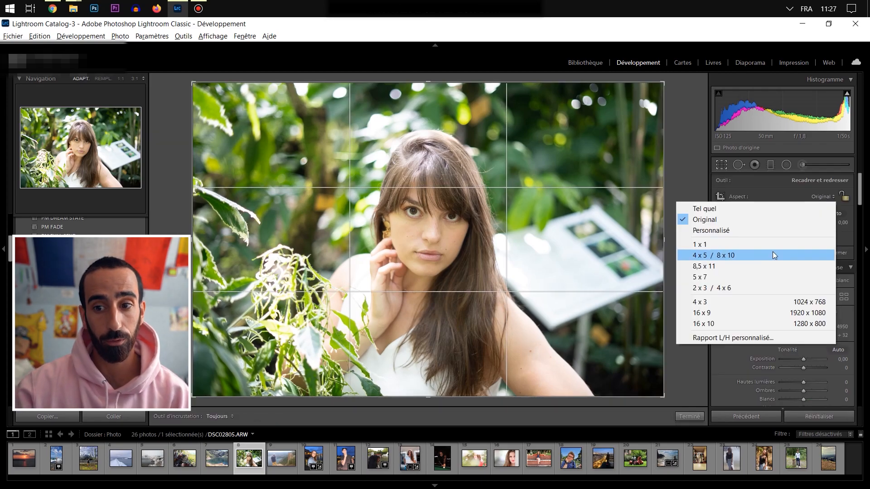
- Crop the portrait to the 4 x 5 / 8 x 10 ratio in vertical orientation, framed around the woman
click(772, 252)
key(x)
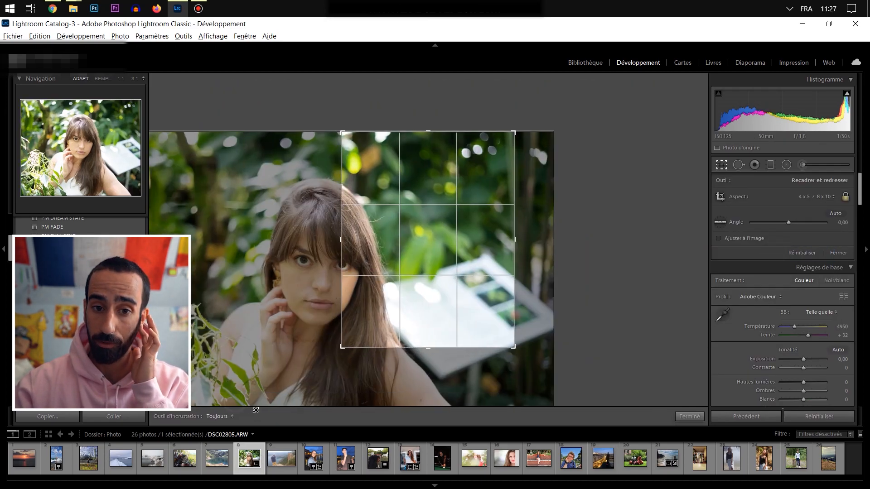
mouse_move(389, 361)
mouse_down()
mouse_move(349, 361)
mouse_move(390, 360)
mouse_up()
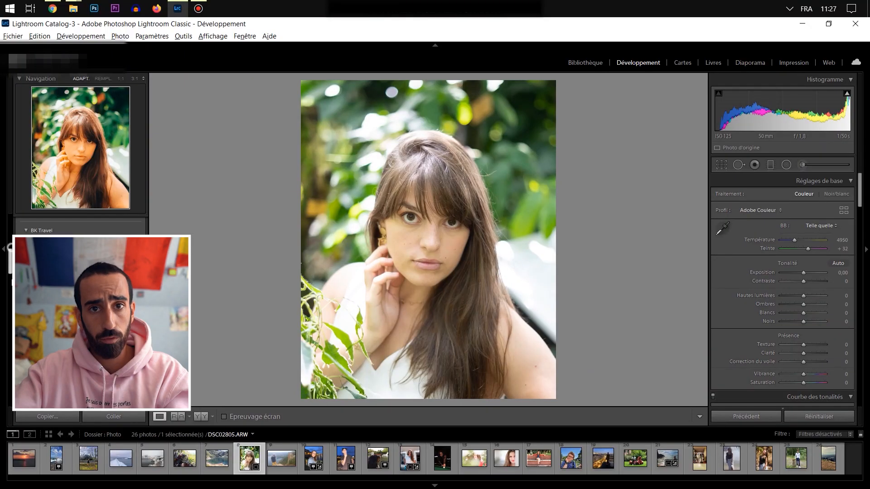
- Apply the MoodyPortrait preset, raise the shadows (Ombres) to +65 and compare the portrait with its original
drag(11, 308, 8, 267)
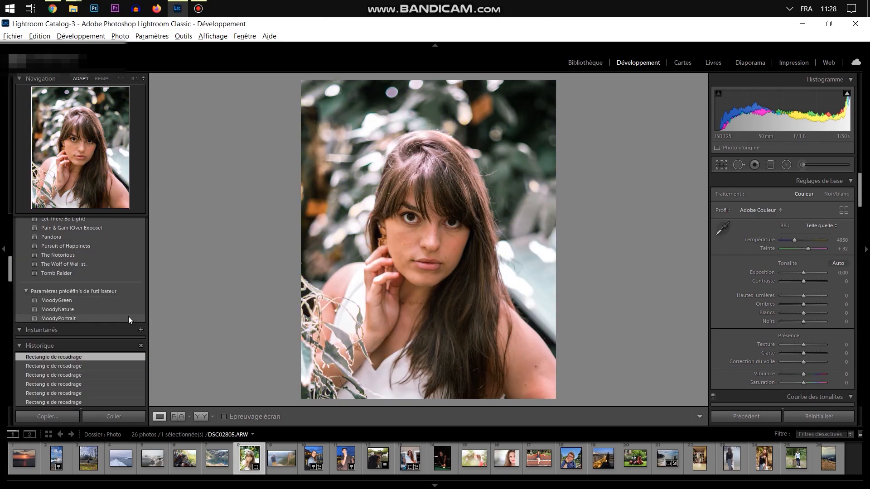
click(129, 317)
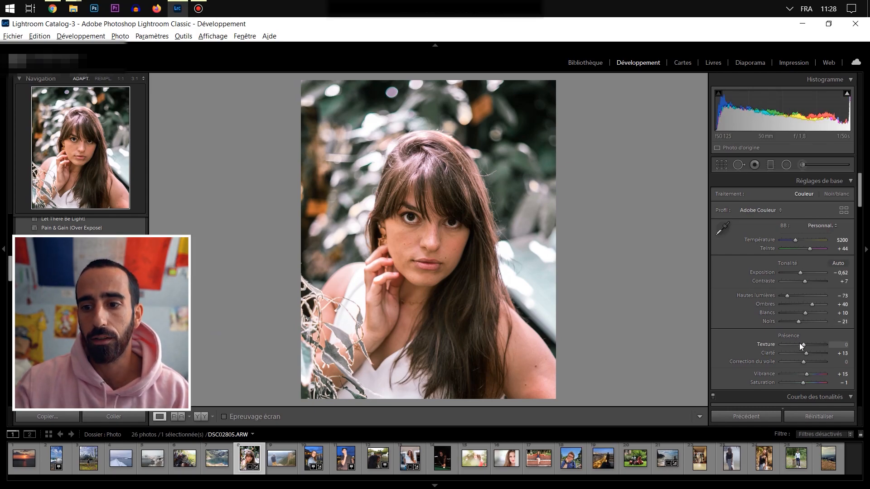
drag(811, 303, 817, 303)
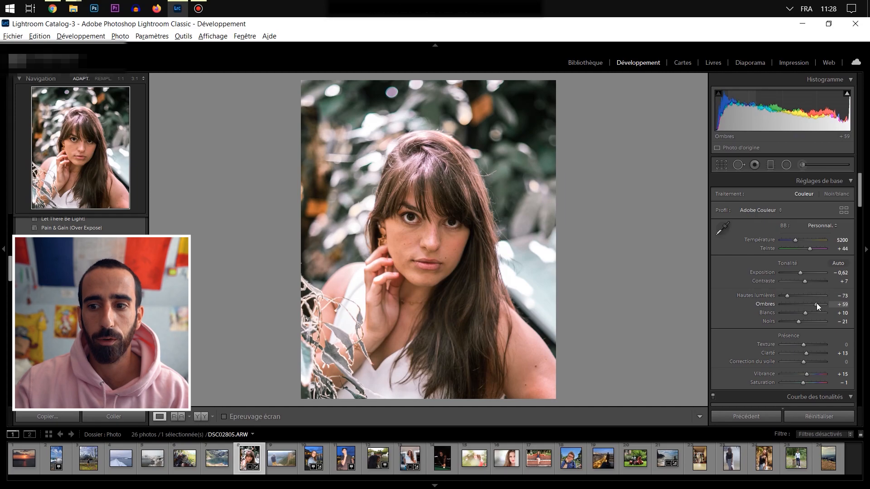
key(y)
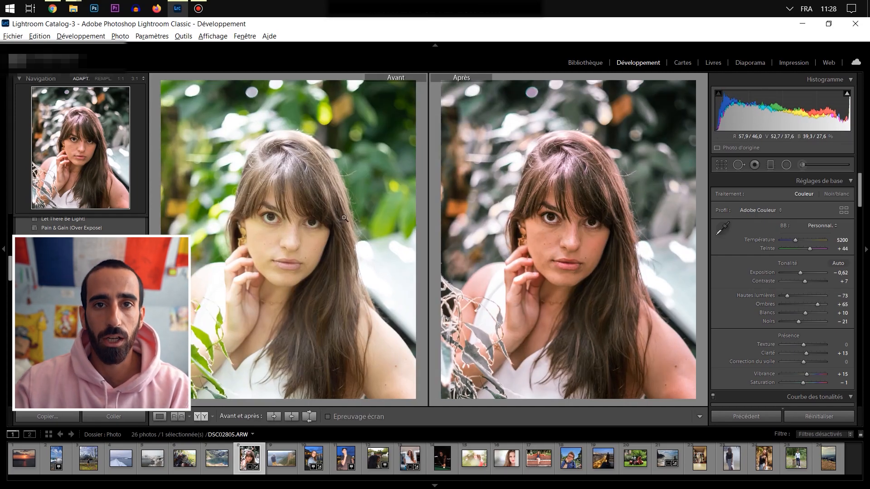
- Shape the tone curve into a slight S with a lowered shadow point (input 67, output 62) and a raised highlight point
scroll(759, 292, down, 5)
click(760, 292)
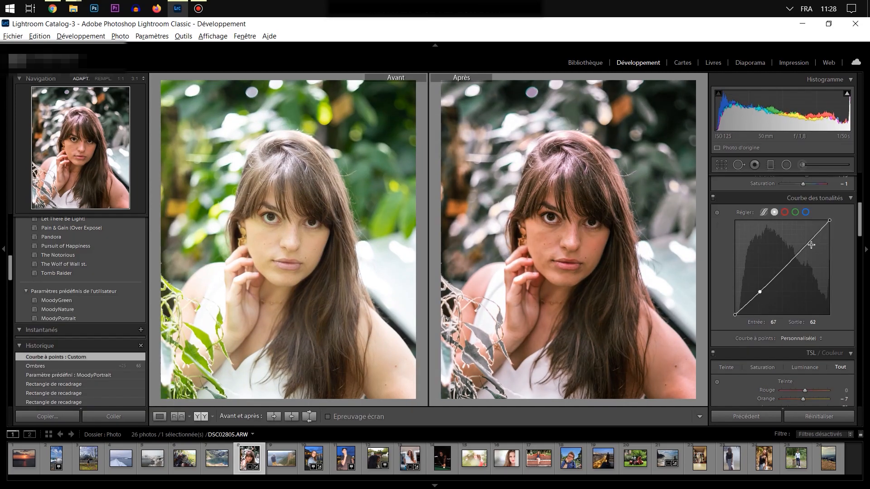
drag(803, 246, 805, 243)
key(y)
key(y)
- Lower the contrast (Contraste) to −24 and return to the single view of the edited portrait
scroll(803, 278, up, 5)
drag(803, 281, 797, 281)
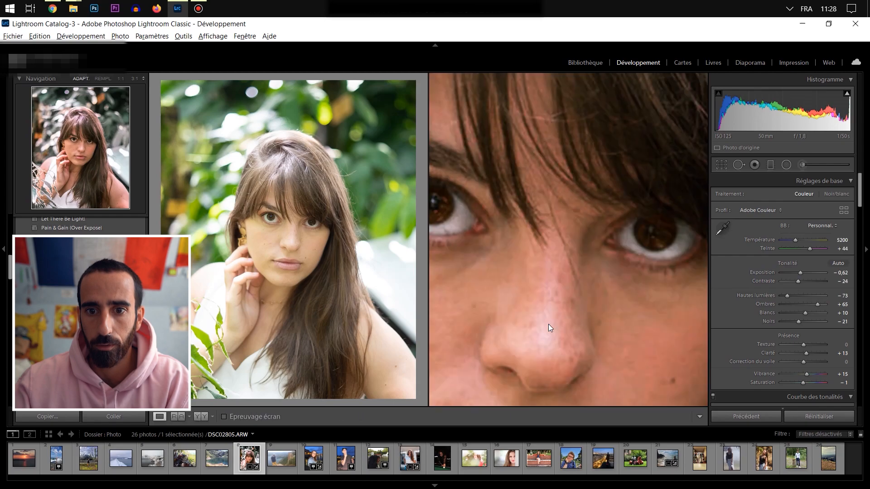
key(y)
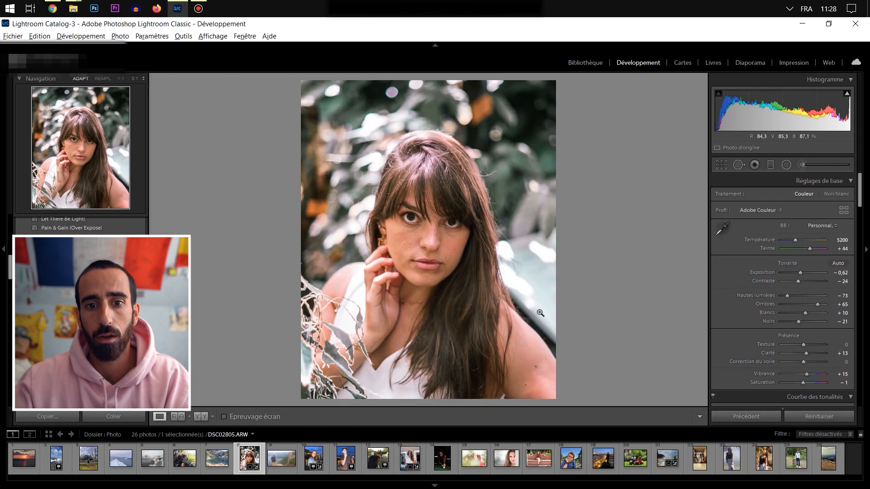
- Add graduated filters with Saturation −29 over the left and upper-right parts of the background
click(770, 164)
drag(289, 155, 384, 188)
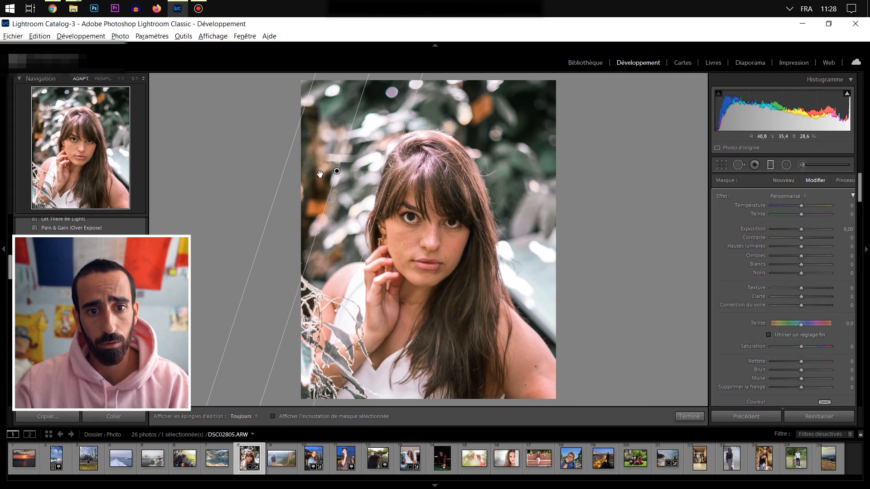
drag(801, 347, 792, 346)
drag(507, 72, 452, 155)
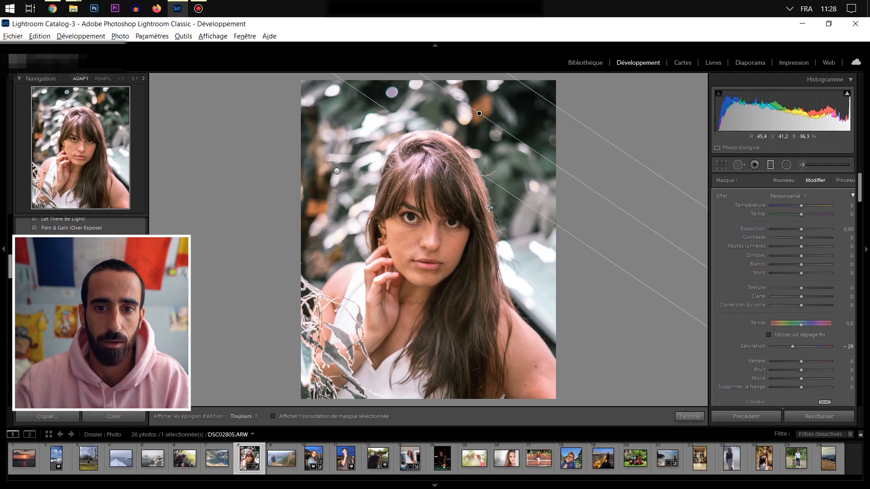
click(689, 417)
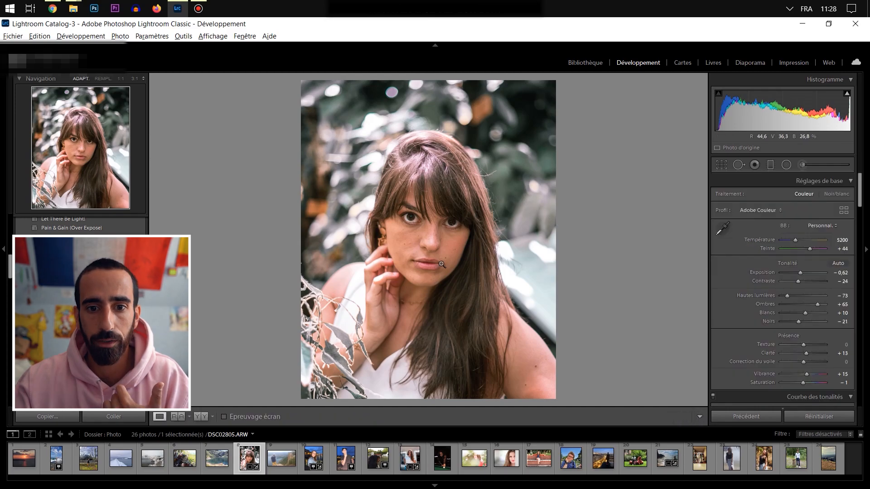
- Try raising the saturation of the reds to +100 across the whole portrait
scroll(769, 284, down, 10)
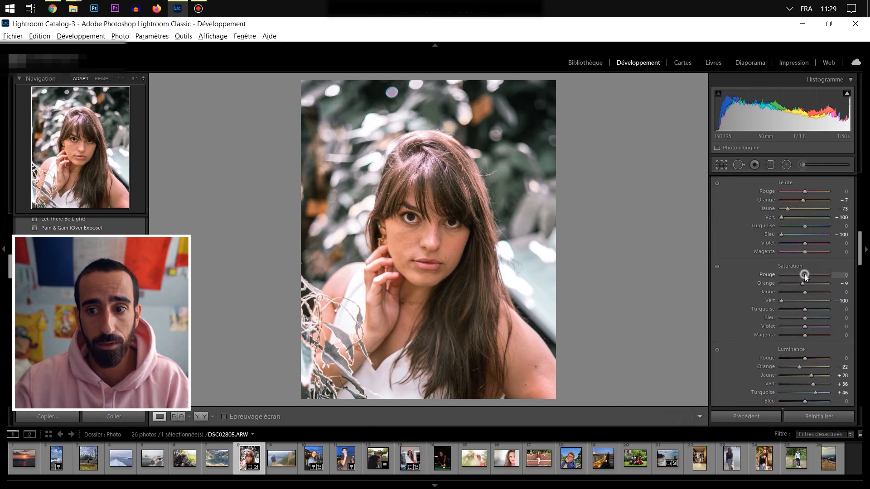
click(830, 275)
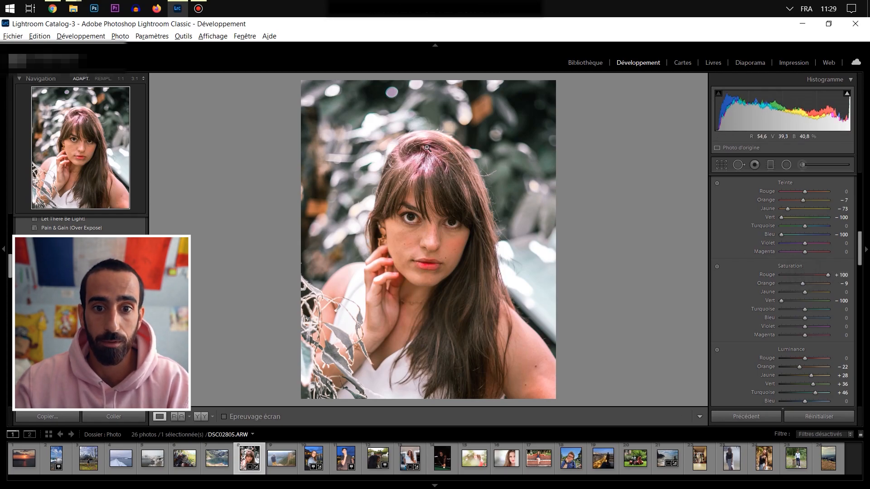
key(ctrl+z)
- Brush a local adjustment over the woman's lips and set its Saturation to 23
key(z)
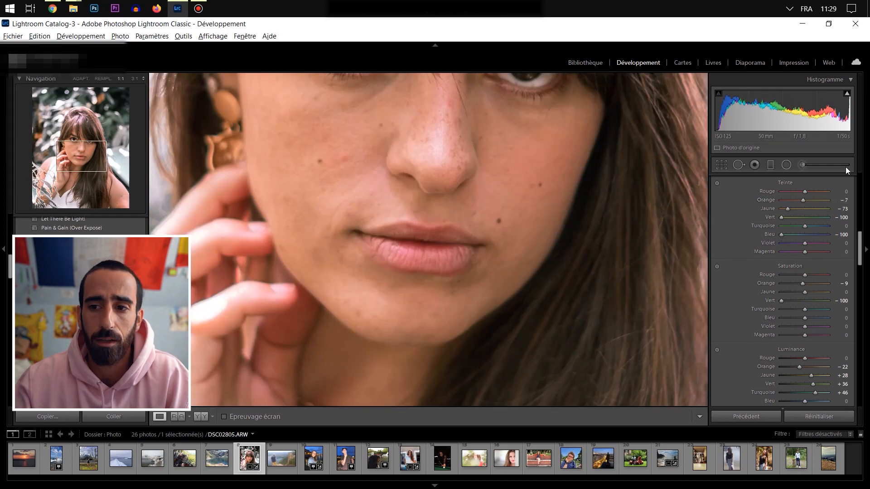
click(803, 164)
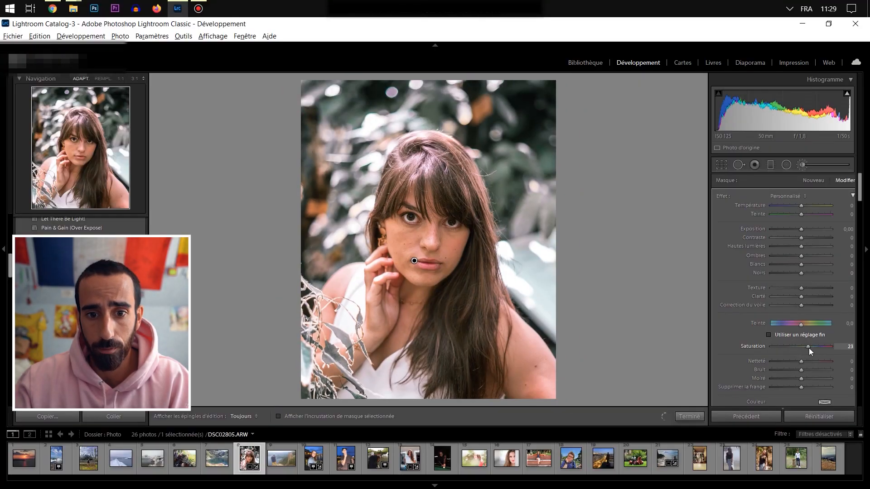
key(k)
- Paint a new adjustment brush mask over both irises with the mask overlay shown and the edit pins hidden
click(413, 219)
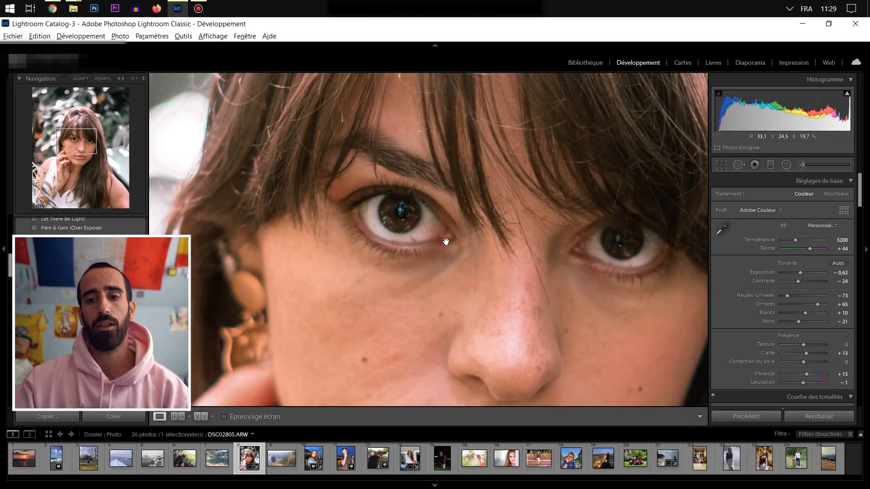
drag(445, 235, 429, 244)
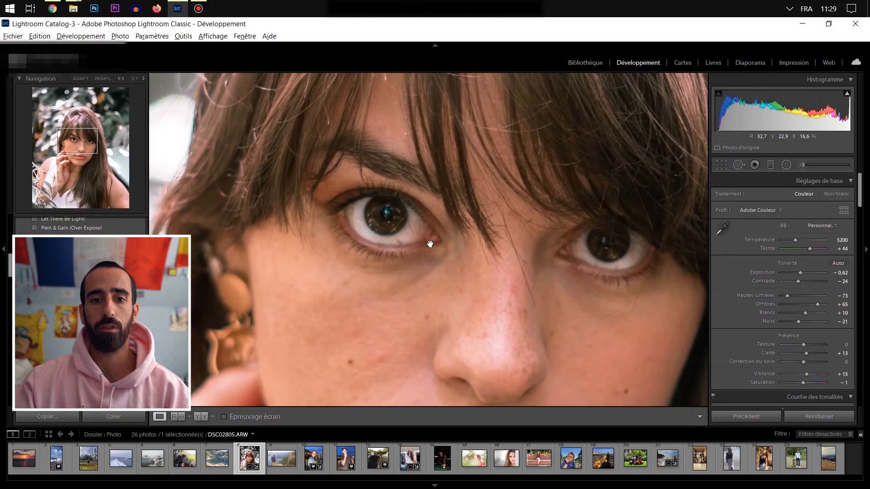
click(801, 166)
key(o)
key(h)
mouse_move(358, 200)
mouse_down()
mouse_move(360, 225)
mouse_move(345, 223)
mouse_move(339, 204)
mouse_up()
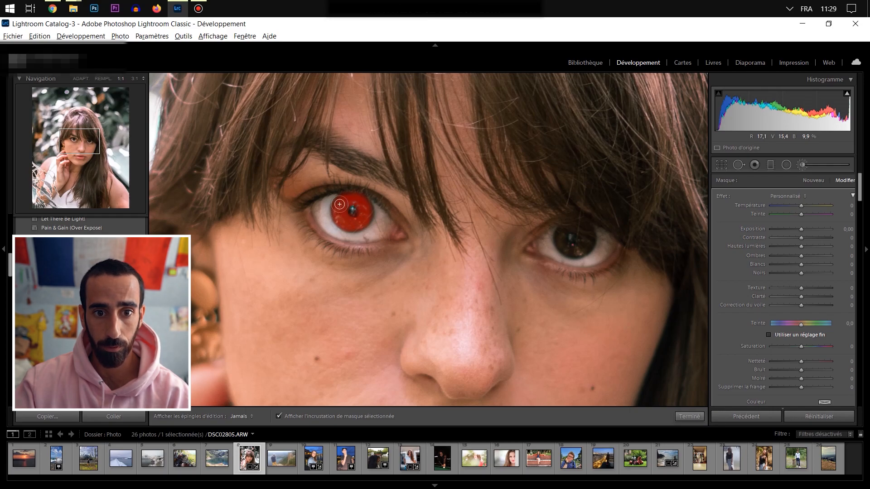
mouse_move(559, 239)
mouse_down()
mouse_move(577, 253)
mouse_move(588, 243)
mouse_up()
drag(588, 243, 592, 233)
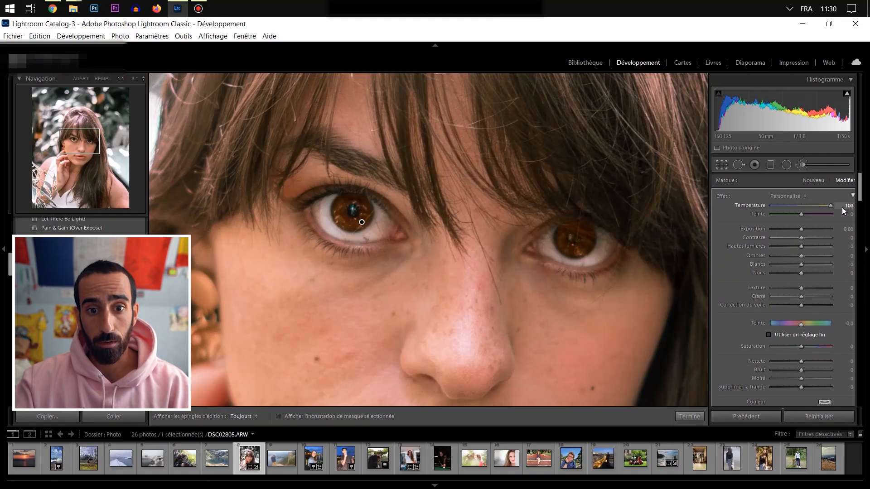
- Try a Température of −100 on the iris mask, then warm the irises by setting it to 52
drag(841, 208, 737, 210)
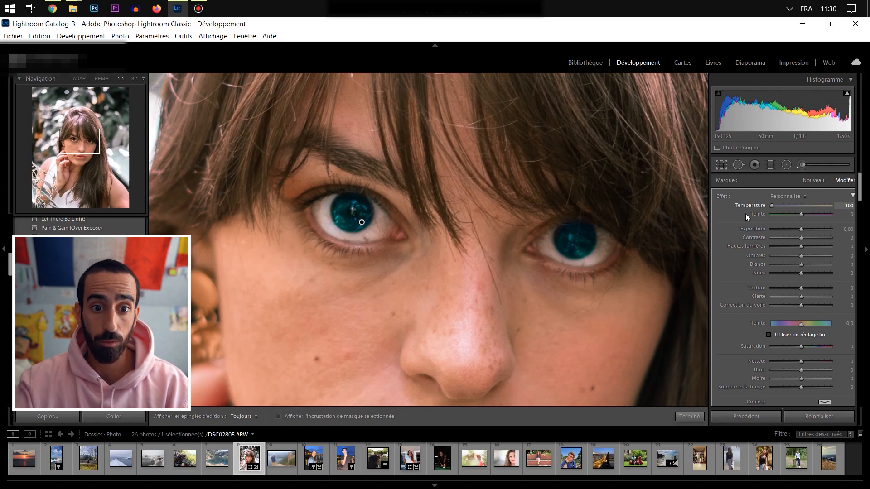
key(z)
click(819, 206)
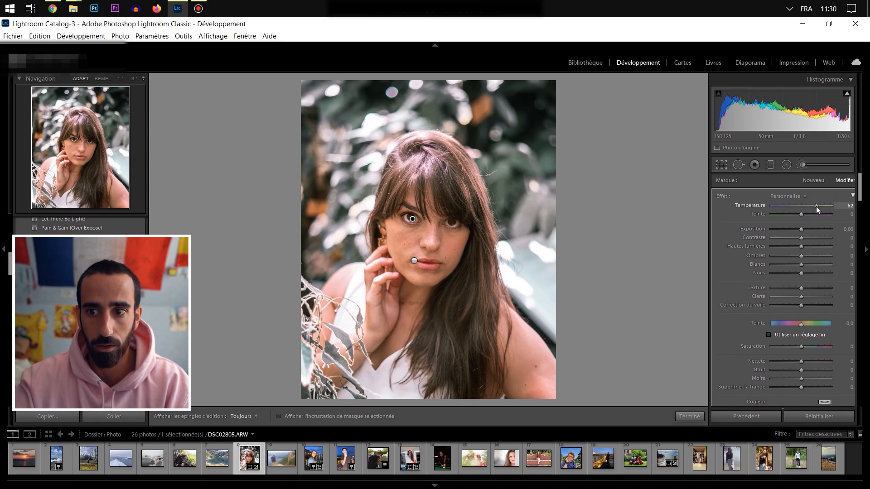
- Create a new adjustment brush mask covering the whites of both eyes, and erase any paint that spills outside them
key(z)
key(Return)
key(h)
key(h)
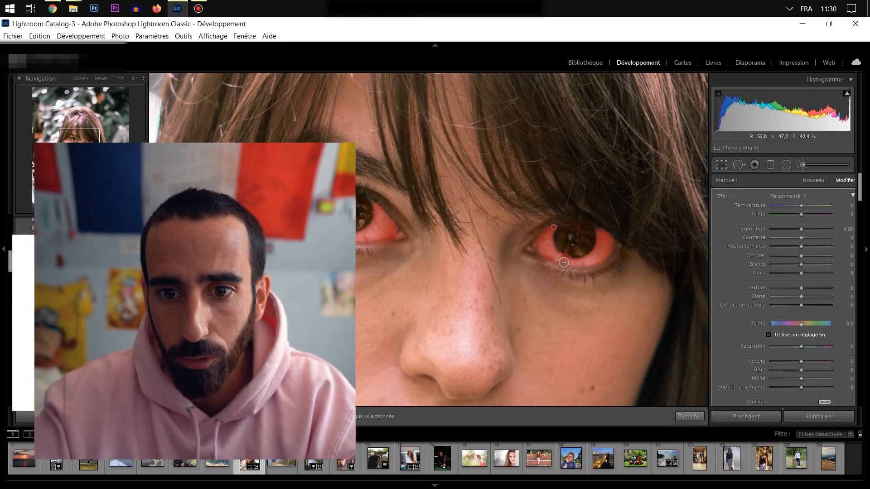
key(alt)
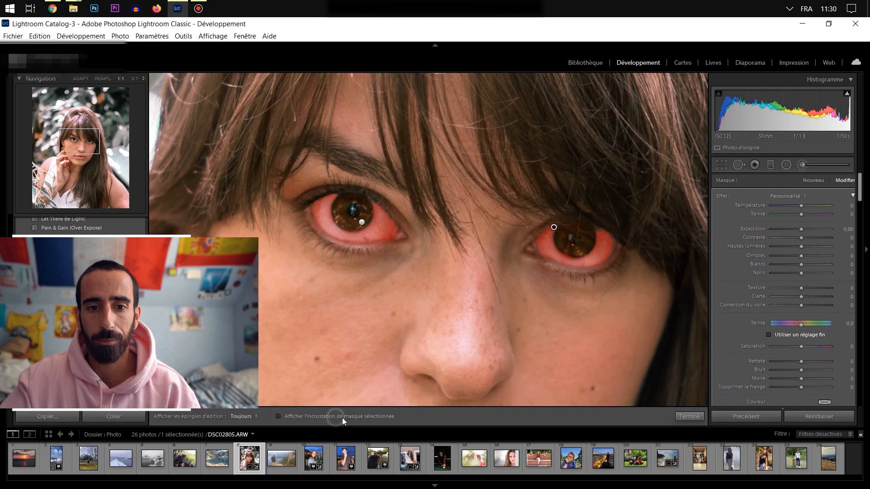
- Set Blancs to 20 on the eye-white mask, slightly lower its Saturation, and compare the portrait before and after
drag(809, 266, 812, 267)
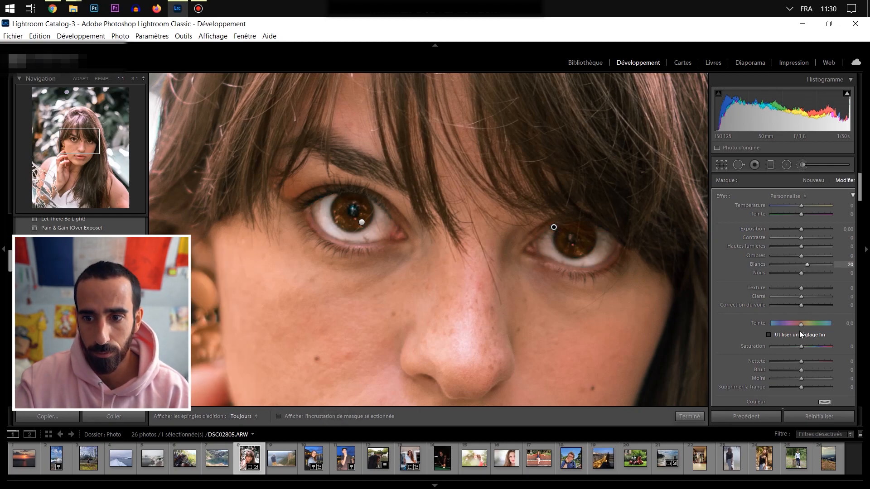
drag(800, 346, 797, 347)
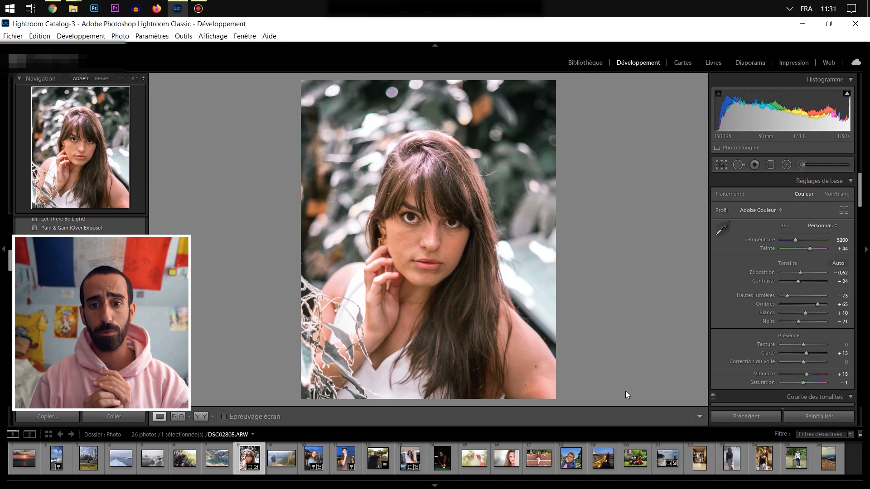
key(y)
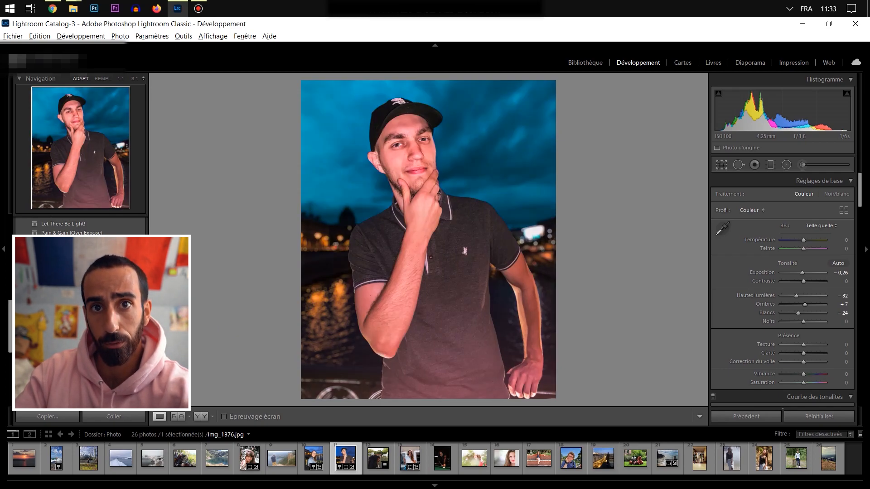
- Try the MoodyPortrait preset on the night portrait img_1376.jpg and undo it
click(73, 349)
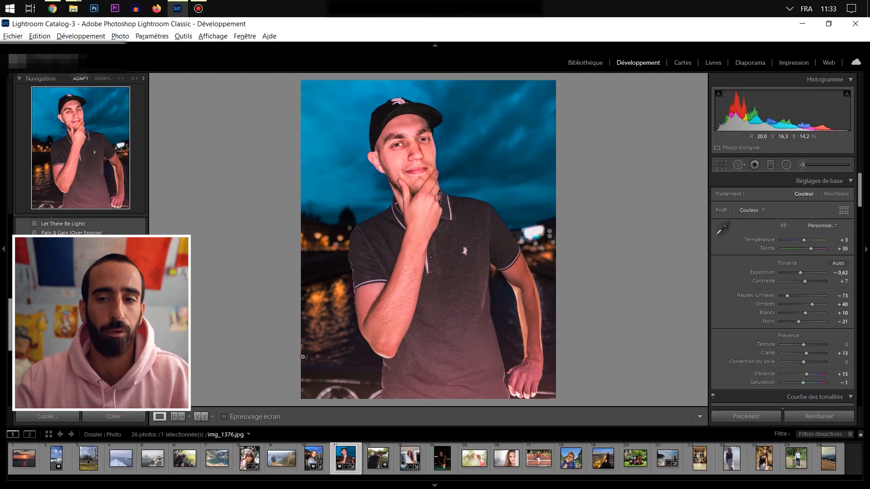
key(ctrl+z)
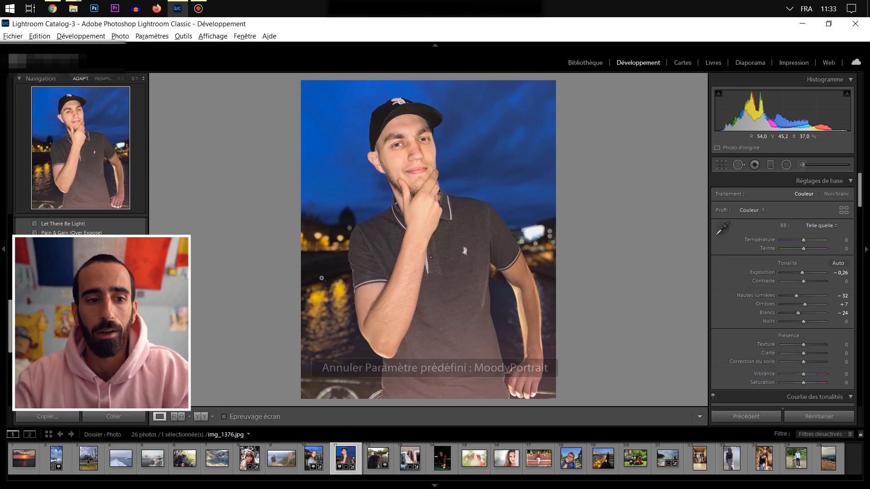
scroll(72, 317, down, 5)
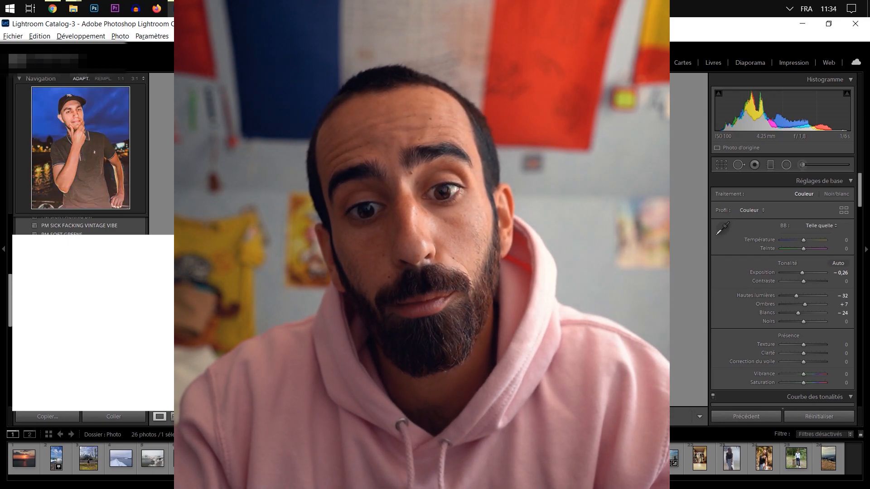
- Adjust two colour sliders in the calibration settings of img_1376.jpg to shift its overall colour rendering
scroll(770, 344, down, 10)
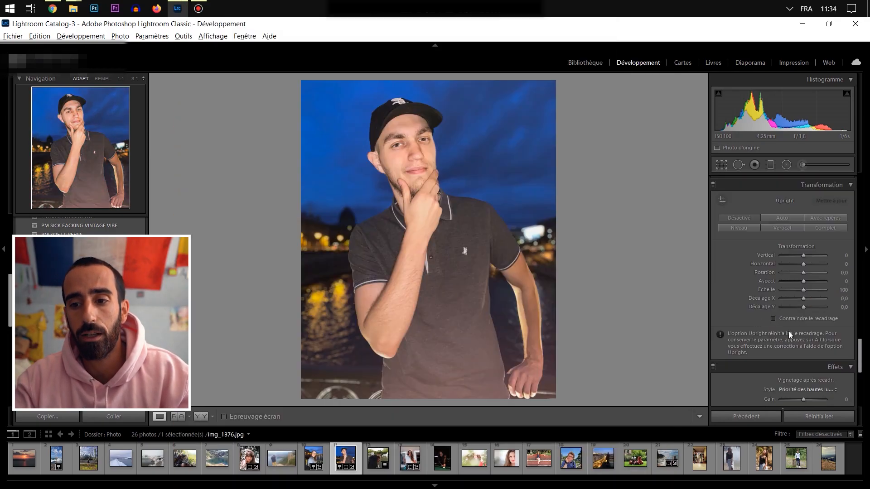
scroll(767, 294, down, 5)
drag(808, 324, 810, 324)
drag(804, 387, 798, 388)
- Set the Vert saturation of img_1376.jpg to −100 and its Orange and Bleu hues to −18 each
scroll(798, 387, up, 10)
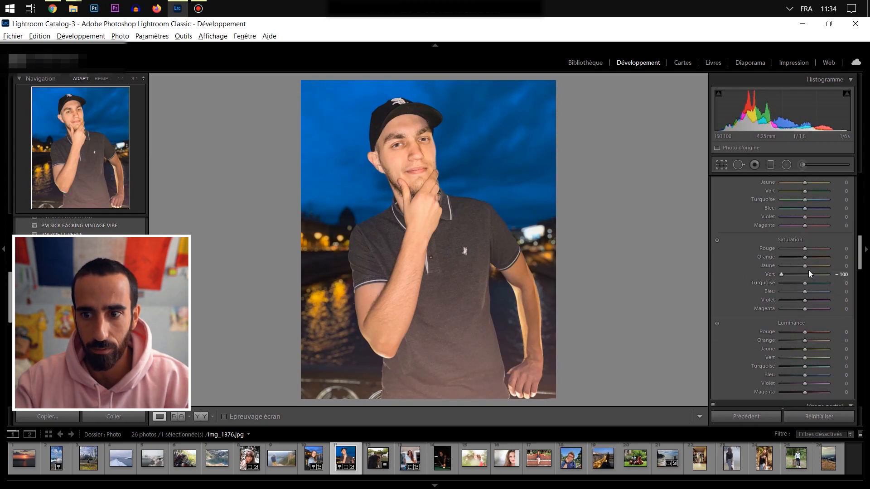
scroll(799, 259, up, 3)
mouse_move(806, 248)
mouse_down()
mouse_move(777, 247)
mouse_move(800, 240)
mouse_up()
mouse_move(806, 275)
mouse_down()
mouse_move(820, 275)
mouse_move(801, 272)
mouse_up()
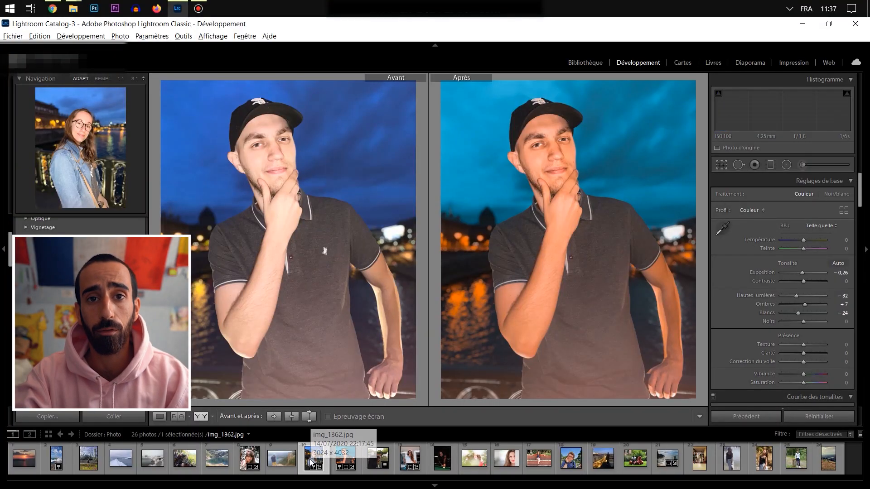
- Synchronize the develop settings of img_1376.jpg to img_1362.jpg, leaving out the crop, local adjustments, spot removal and transformation
click(317, 459)
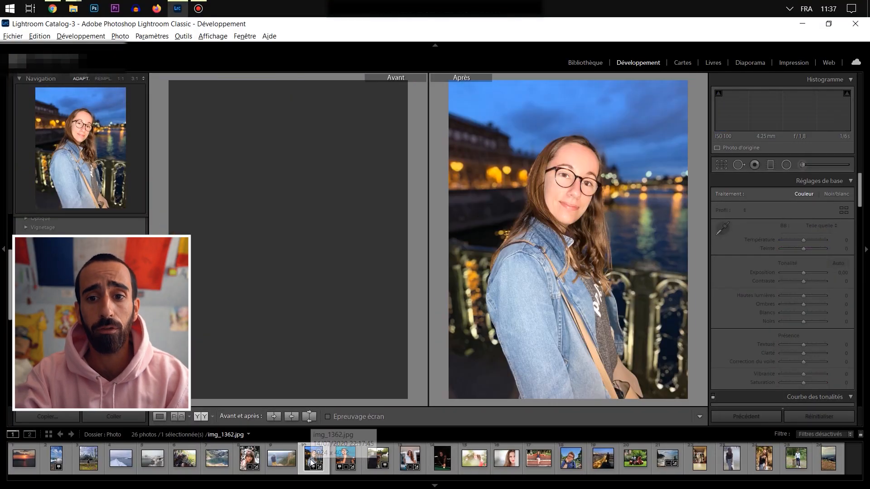
key(y)
click(343, 458)
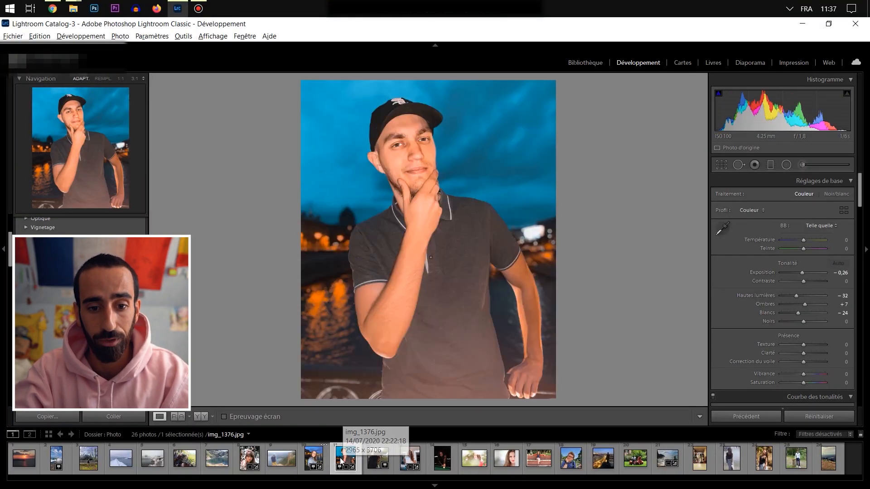
ctrl+click(318, 463)
click(747, 419)
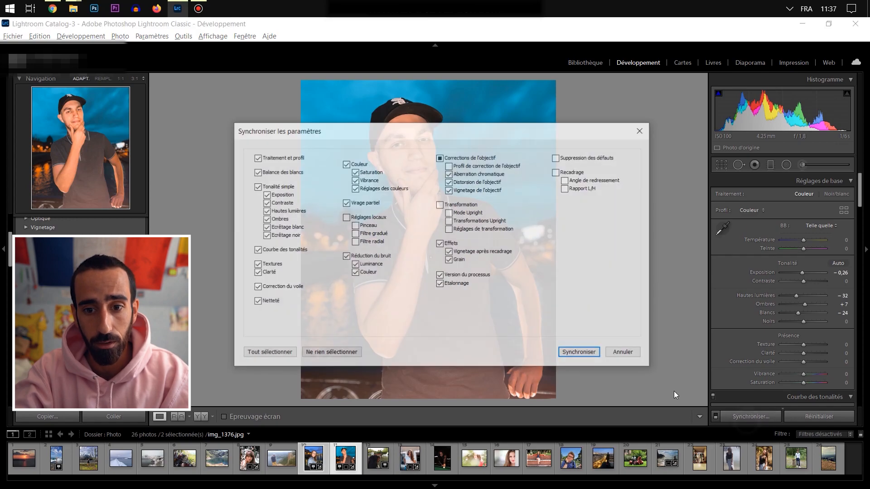
click(586, 355)
- Crop img_1362.jpg to the 4 x 5 / 8 x 10 aspect ratio
key(r)
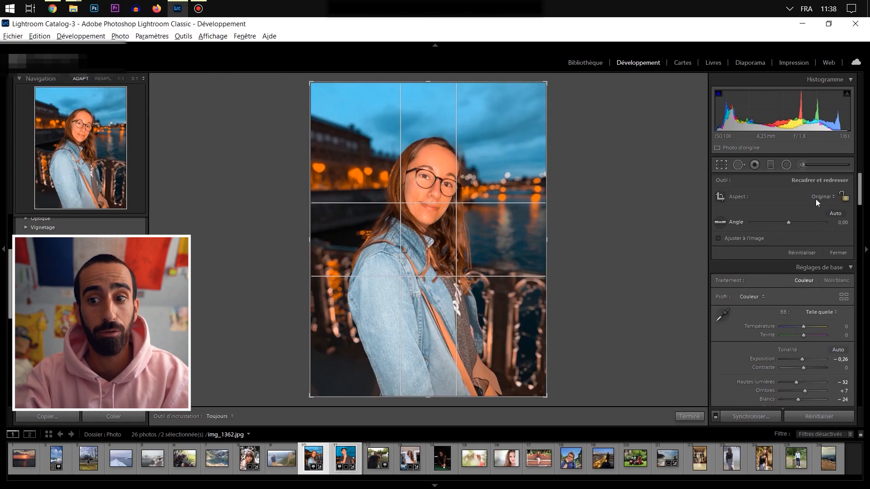
click(820, 196)
click(714, 255)
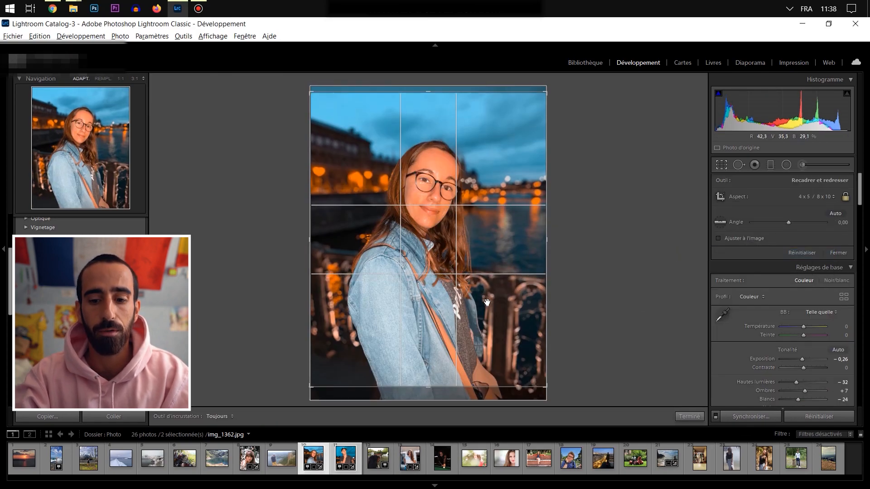
key(r)
- Review both synchronized night portraits, including the TSL settings and the before/after comparison of img_1362.jpg
click(340, 458)
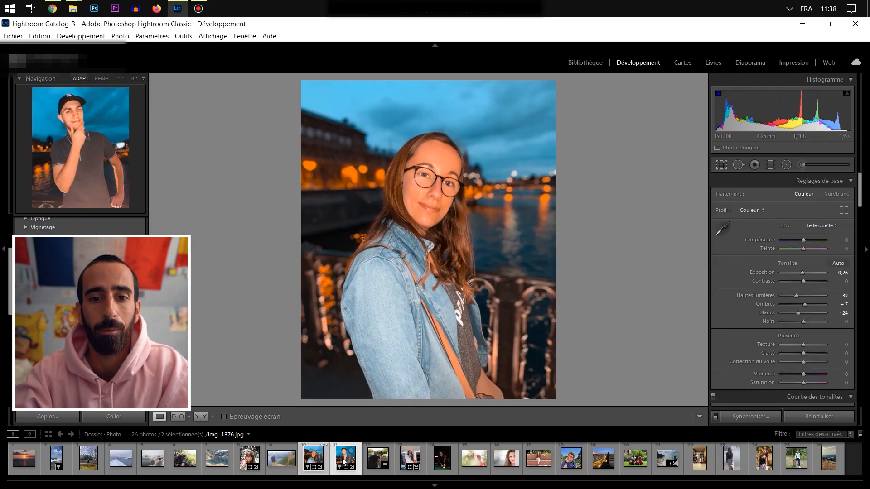
click(314, 461)
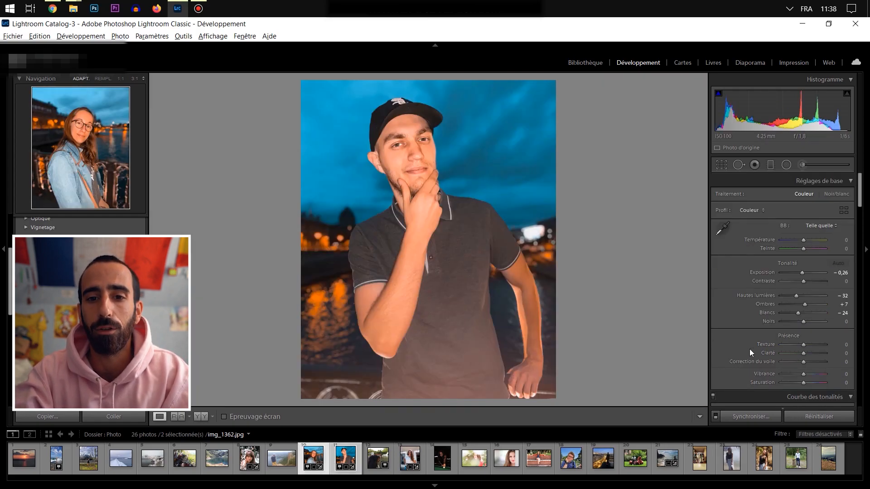
scroll(766, 343, down, 3)
scroll(771, 347, down, 5)
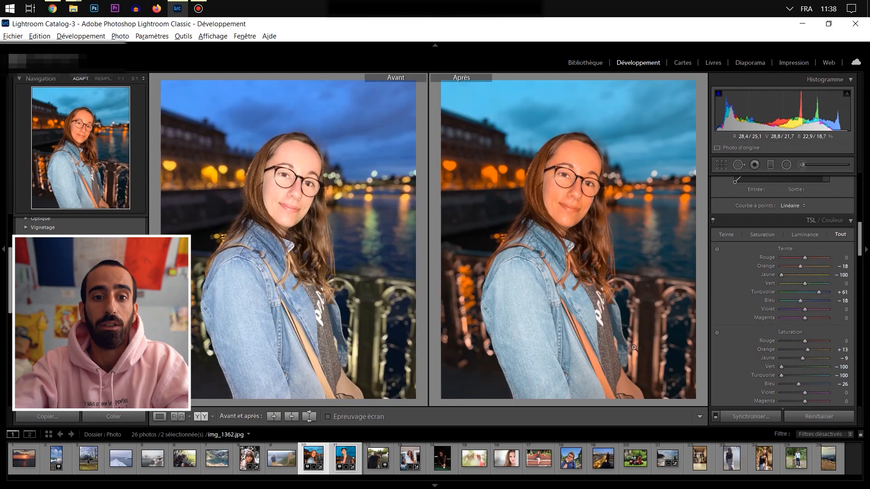
key(y)
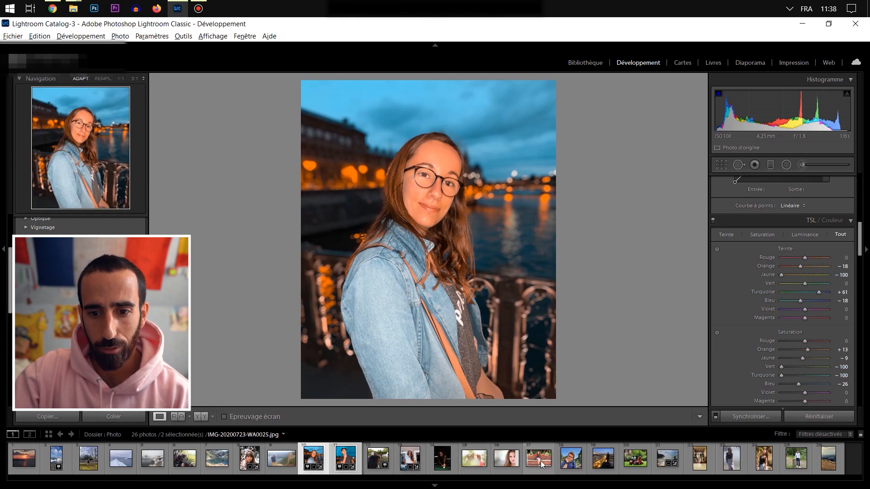
- Open the portrait IMG_20190825_124908_435.jpg and set its Clarté to +24
click(566, 461)
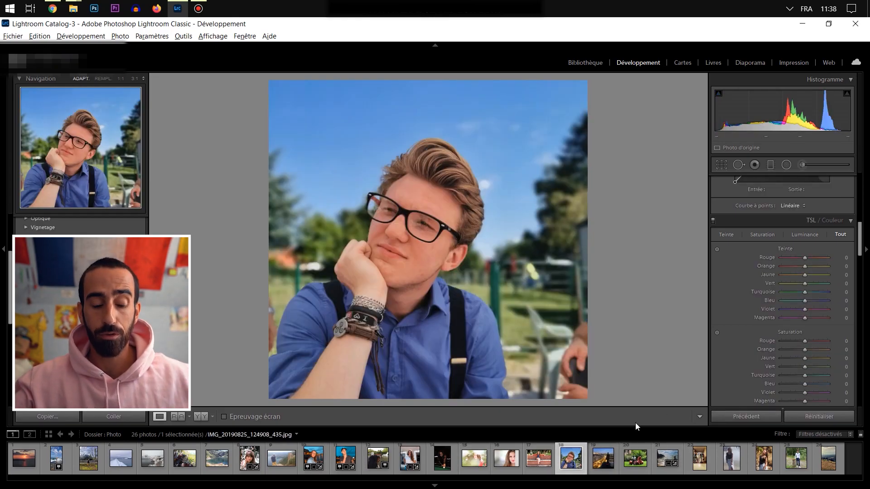
drag(9, 279, 4, 347)
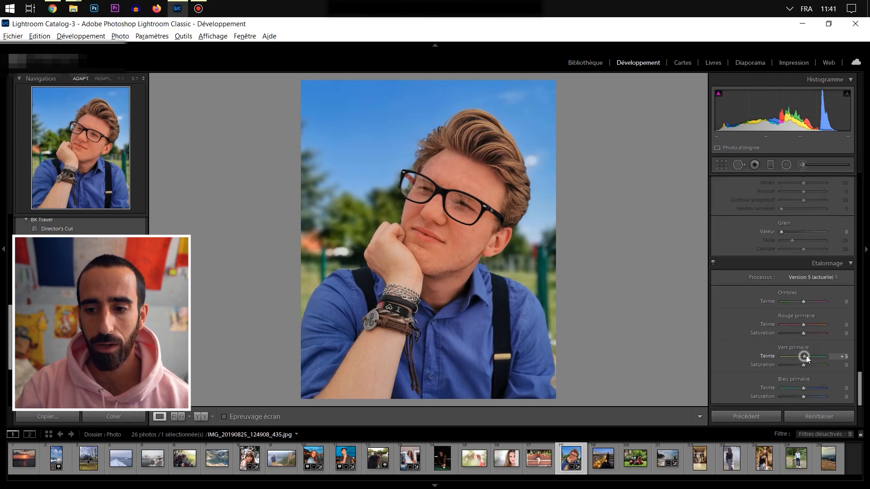
drag(804, 355, 813, 358)
- Set the Jaune and Vert saturation to −100 and Bleu to −24, and the luminance of Jaune to +42 and Vert to +59
scroll(770, 329, up, 10)
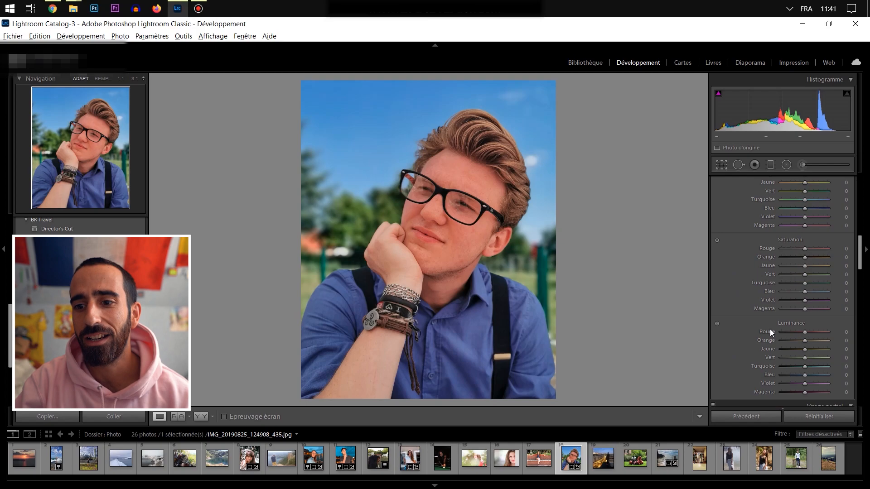
drag(805, 275, 724, 274)
drag(802, 265, 838, 268)
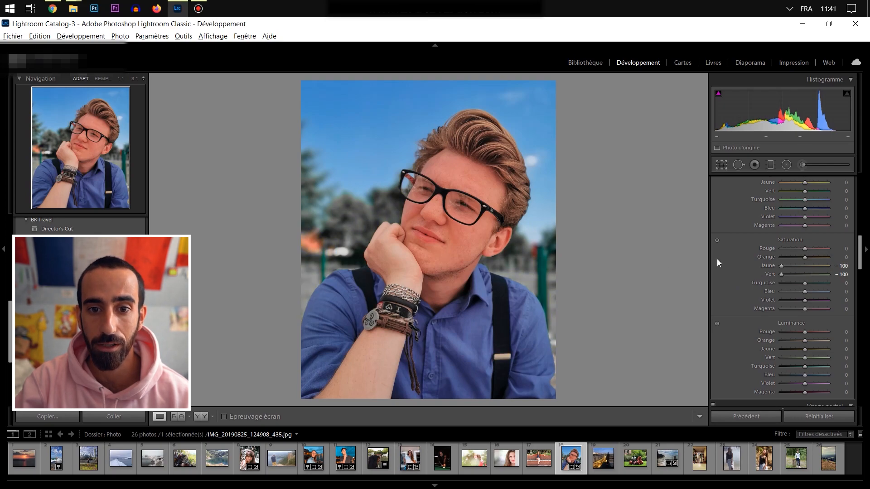
drag(805, 293, 799, 292)
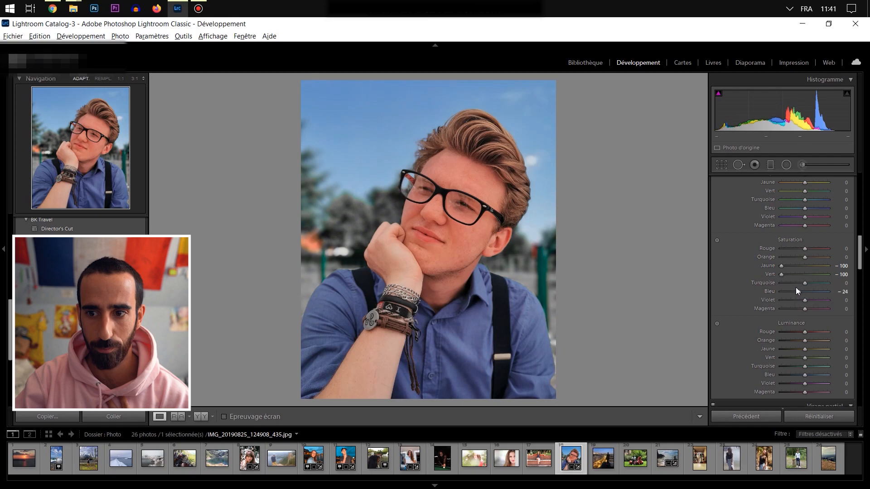
mouse_move(806, 360)
mouse_down()
mouse_move(819, 357)
mouse_move(805, 351)
mouse_move(813, 349)
mouse_up()
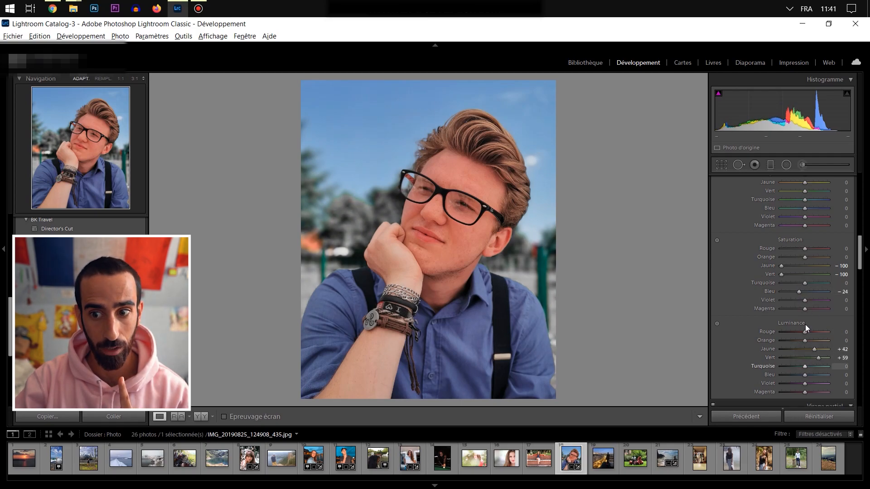
- Inspect the background foliage up close and set the Turquoise saturation to −100 and its luminance to +36
double_click(790, 282)
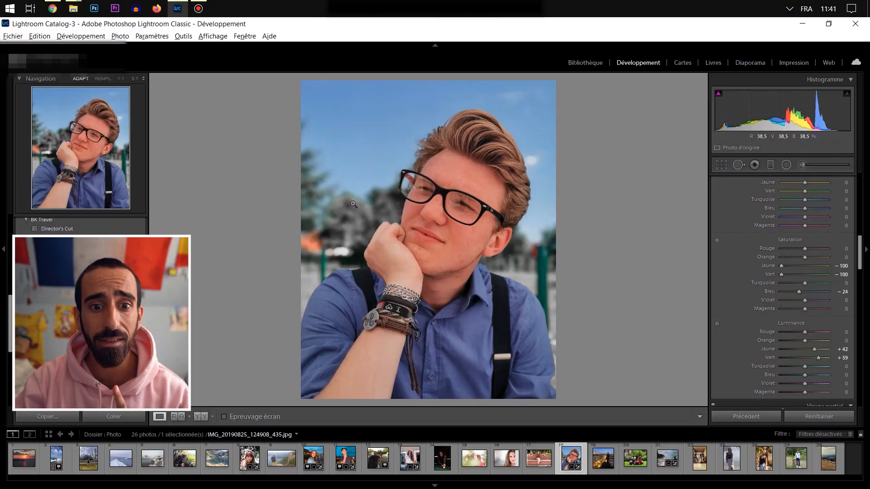
click(353, 204)
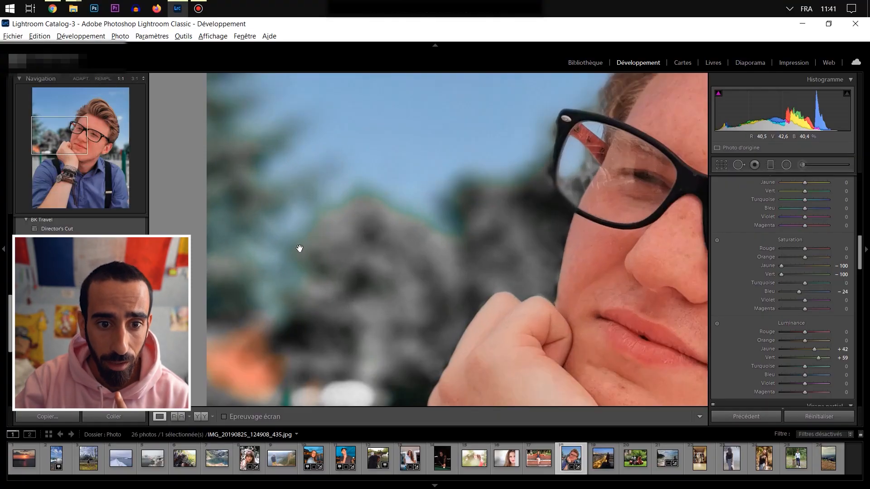
drag(804, 283, 368, 282)
click(420, 291)
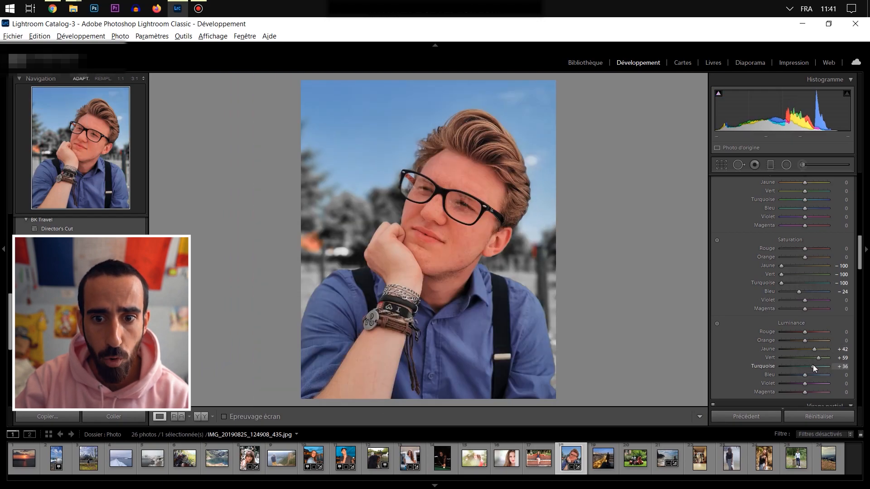
- Desaturate the orange-red spots in the background on both sides of the man with the adjustment brush, and show the before/after comparison
click(535, 258)
click(802, 164)
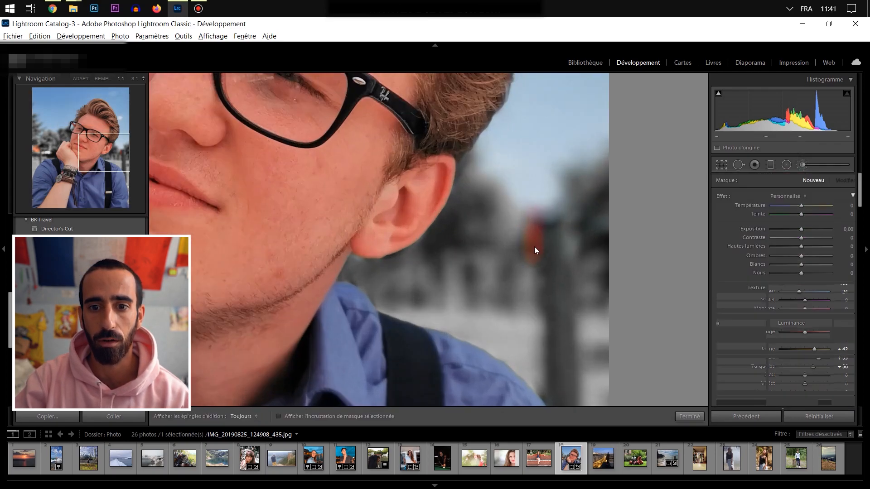
drag(532, 228, 533, 231)
key(z)
click(34, 150)
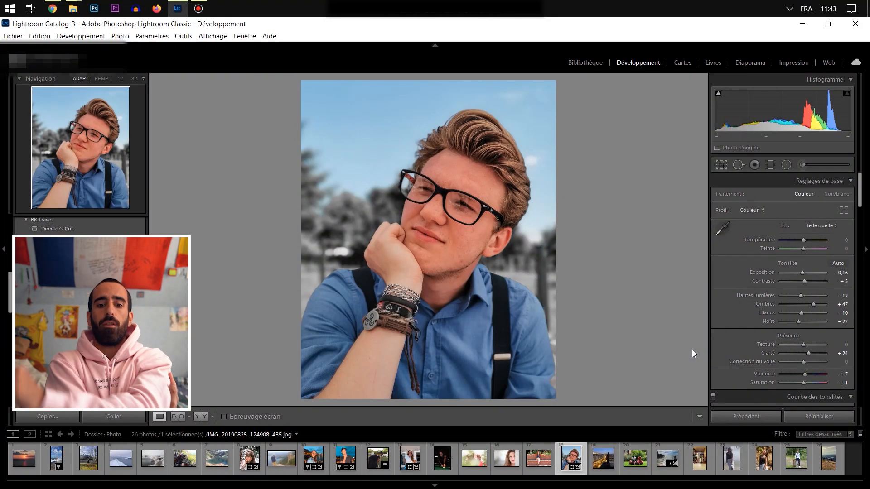
key(y)
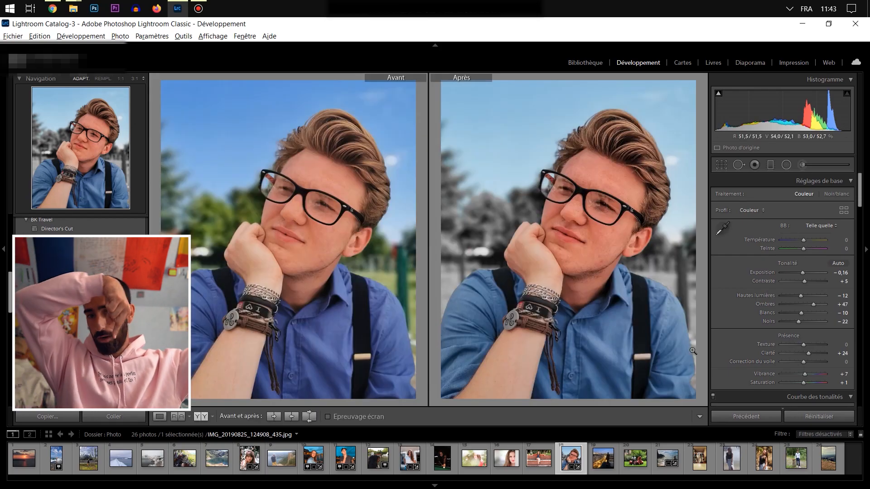